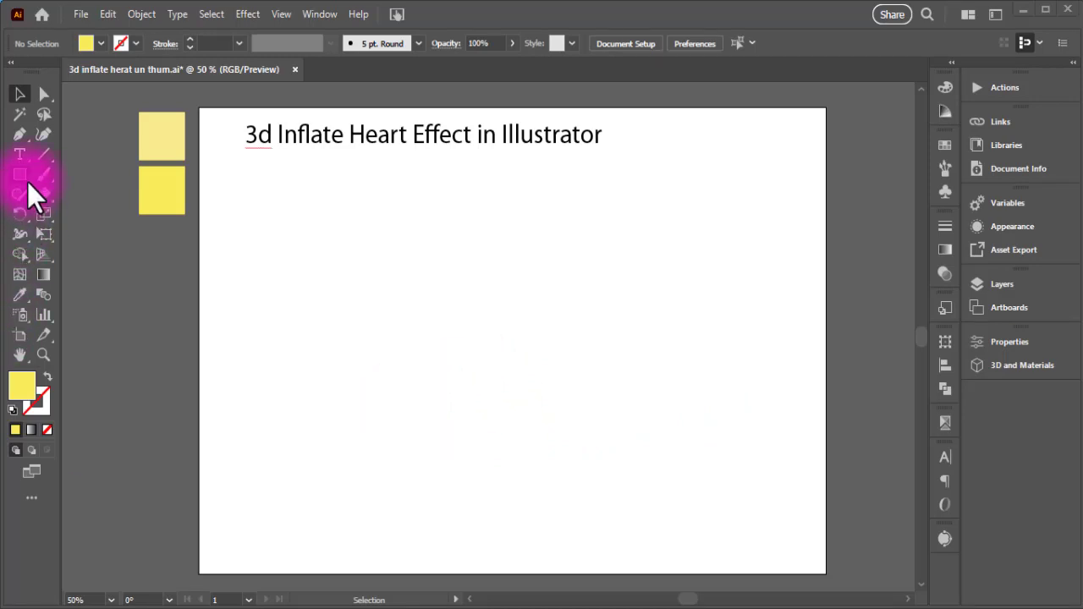
- Draw a tall yellow rectangle, narrow it slightly and move it up and left
left_click(20, 174)
left_click_drag(483, 206, 663, 520)
left_click(20, 94)
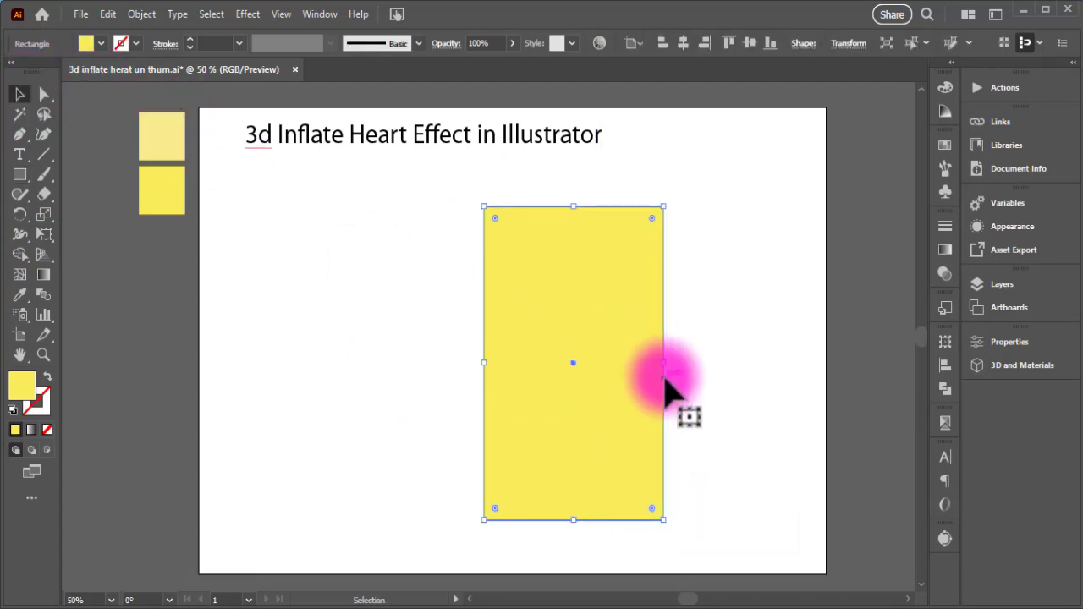
left_click_drag(664, 368, 648, 367)
left_click_drag(603, 330, 519, 314)
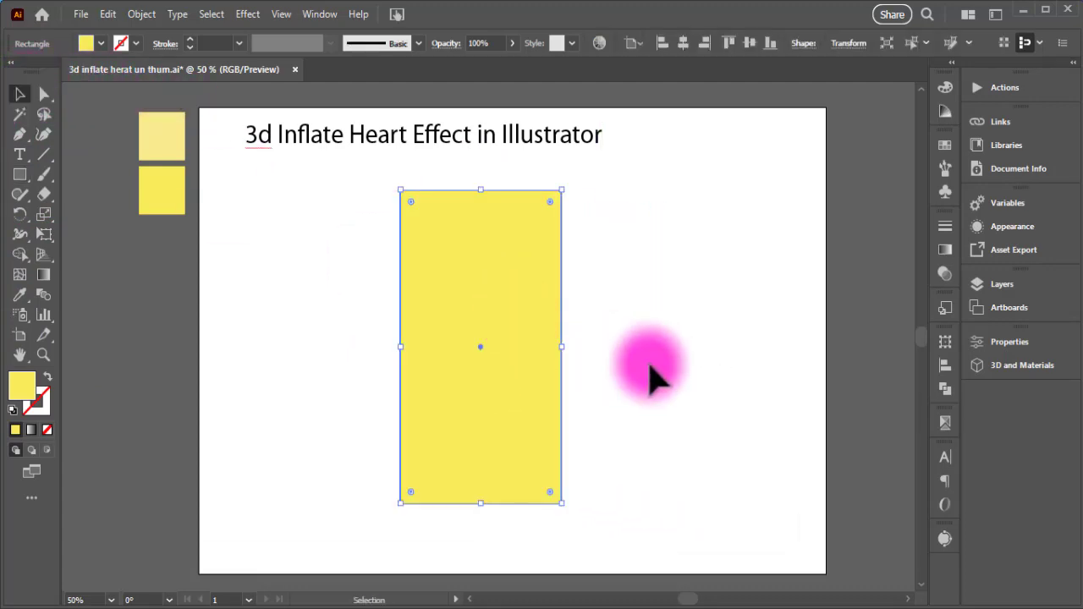
- Drag the top corner widgets to round the rectangle's top into a full semicircle
left_click(400, 190)
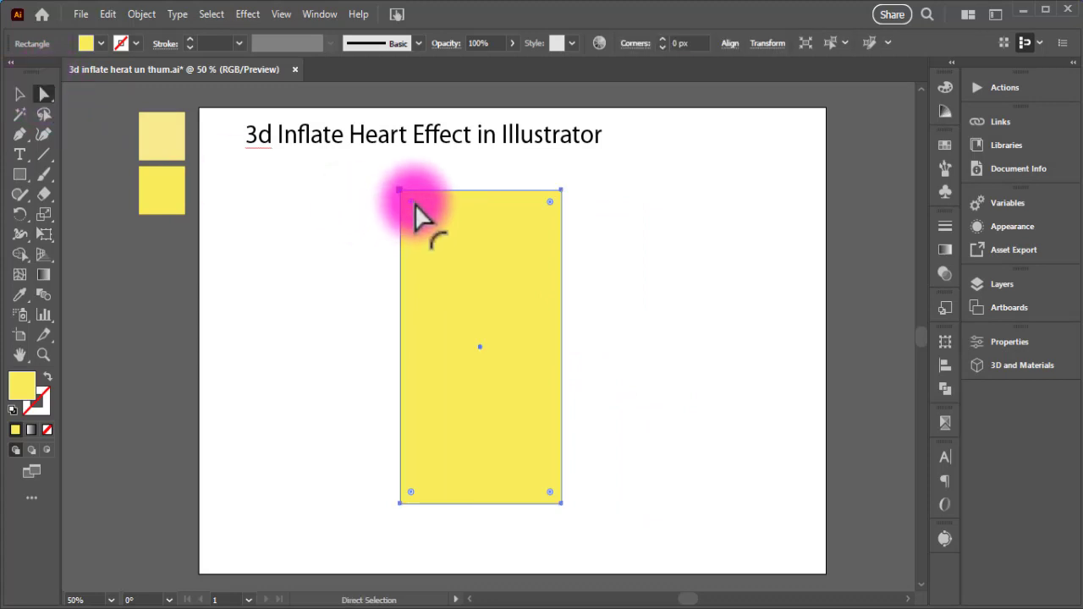
left_click_drag(556, 212, 597, 431)
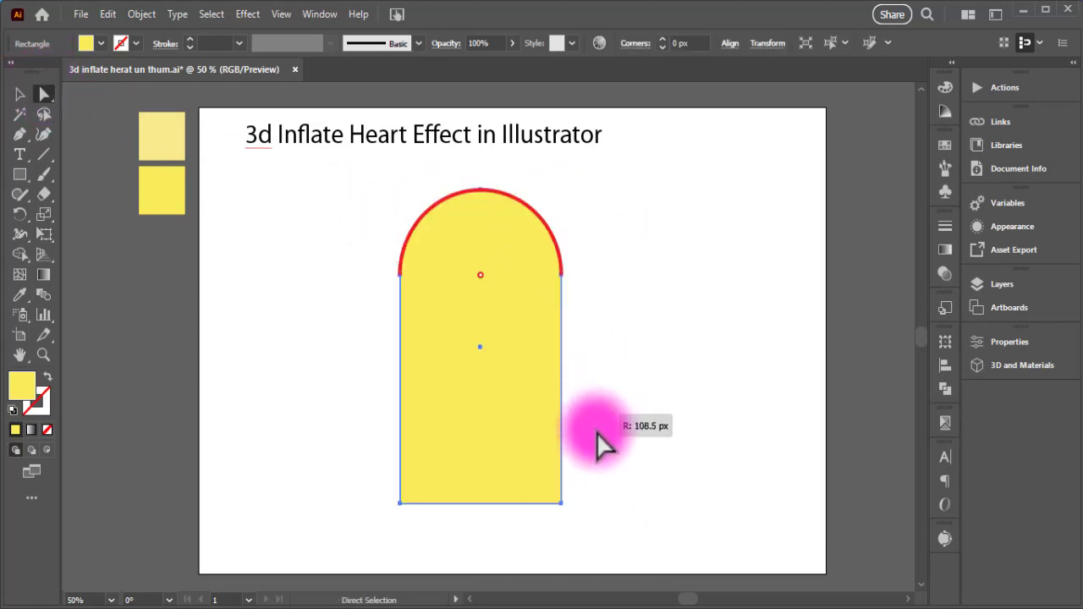
left_click(21, 95)
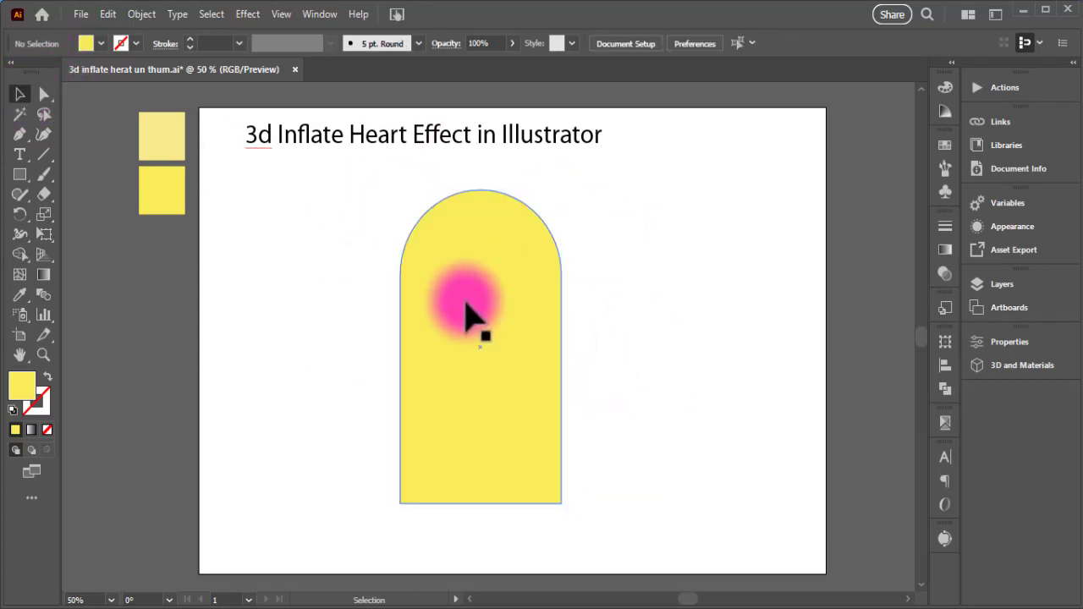
left_click(473, 313)
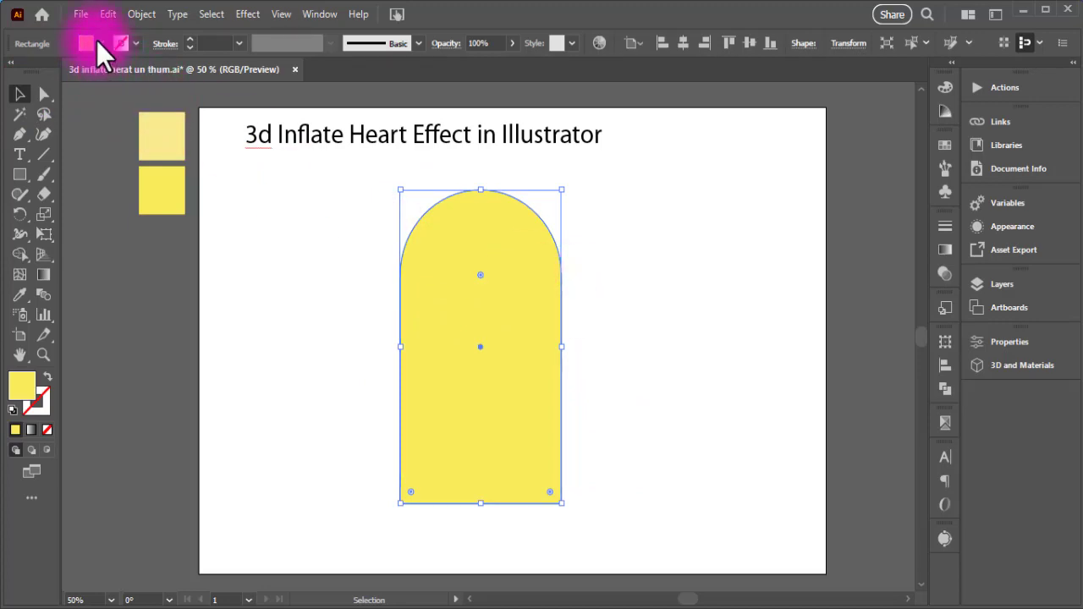
- Fill the arch with black and move it to the left
left_click(100, 44)
left_click(32, 72)
left_click_drag(485, 330, 389, 325)
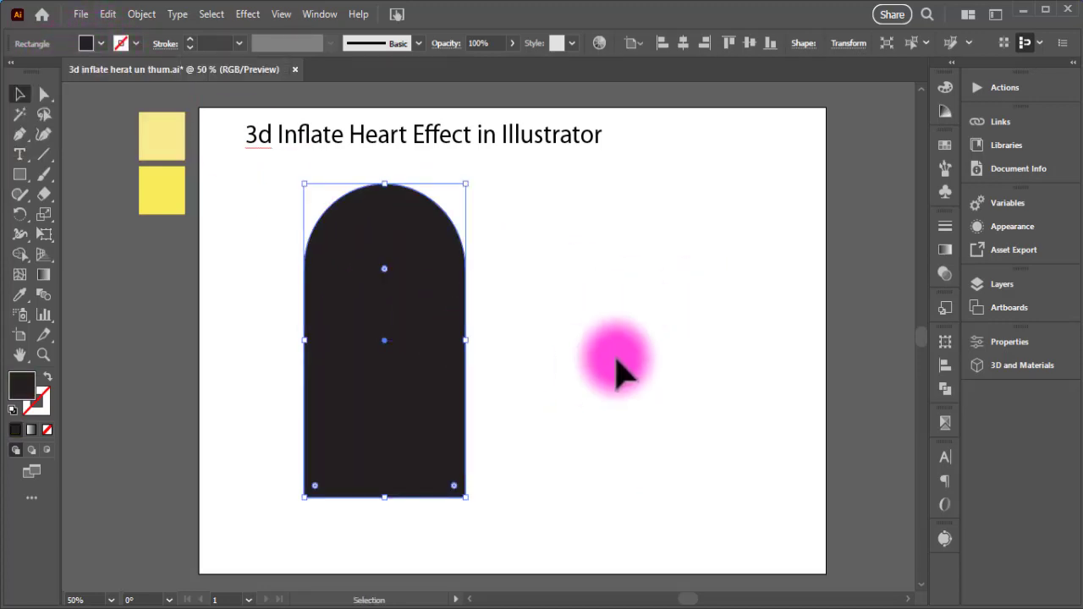
- Paste an in-place copy of the arch, rotate it 90° to point right, and select both shapes
left_click(107, 14)
left_click(133, 94)
left_click(108, 13)
left_click(151, 168)
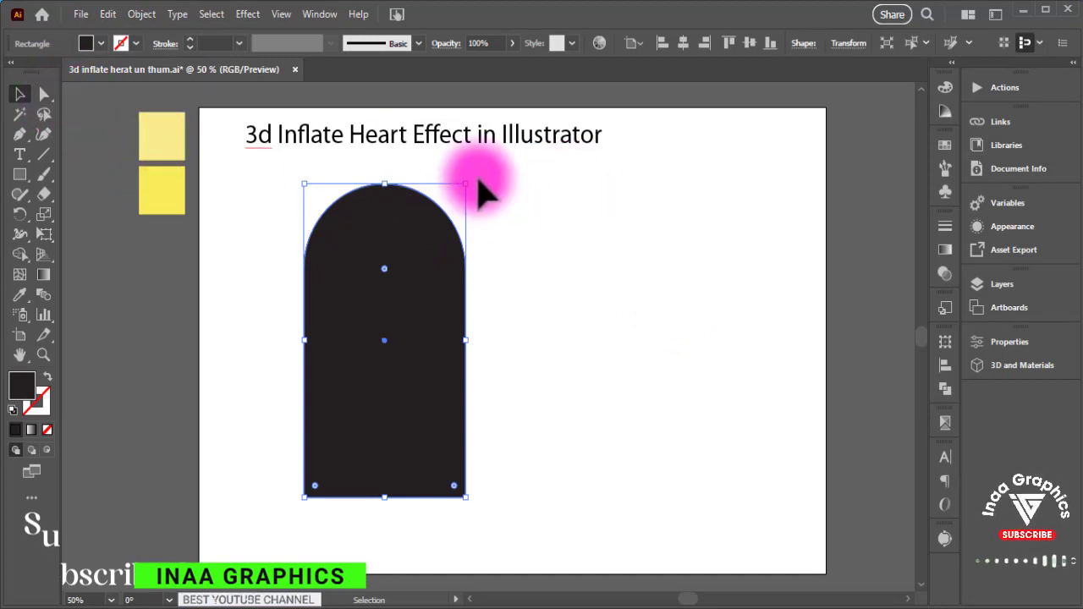
left_click_drag(473, 179, 619, 387)
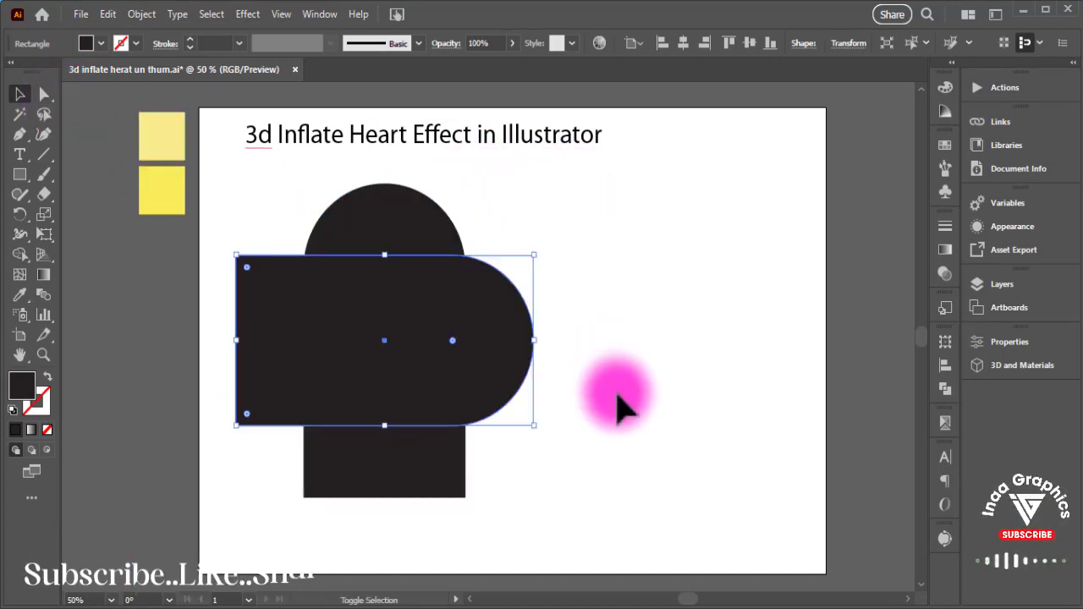
left_click(588, 246)
left_click_drag(669, 243, 339, 362)
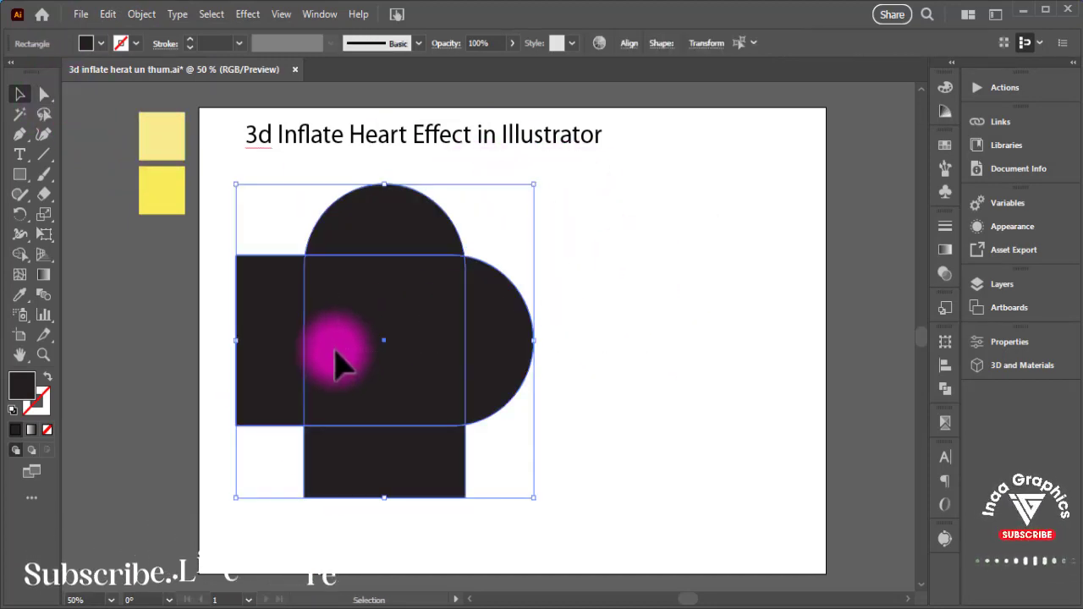
- With Shape Builder, remove the left strip and merge the remaining pieces into one heart, then move it left
left_click(19, 254)
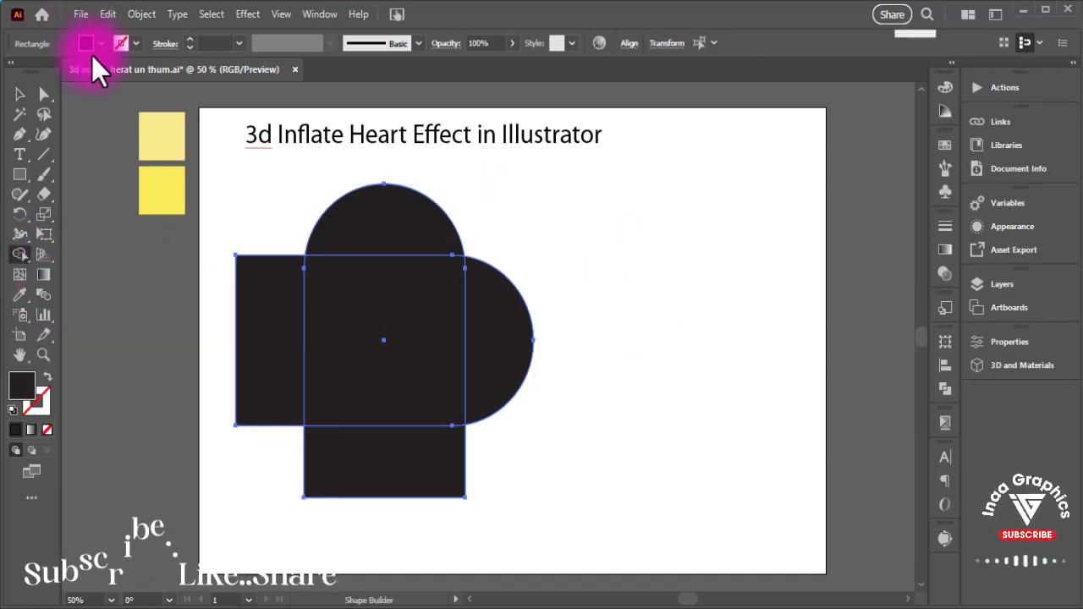
mouse_move(285, 229)
left_mouse_down()
mouse_move(267, 419)
mouse_move(527, 474)
left_mouse_up()
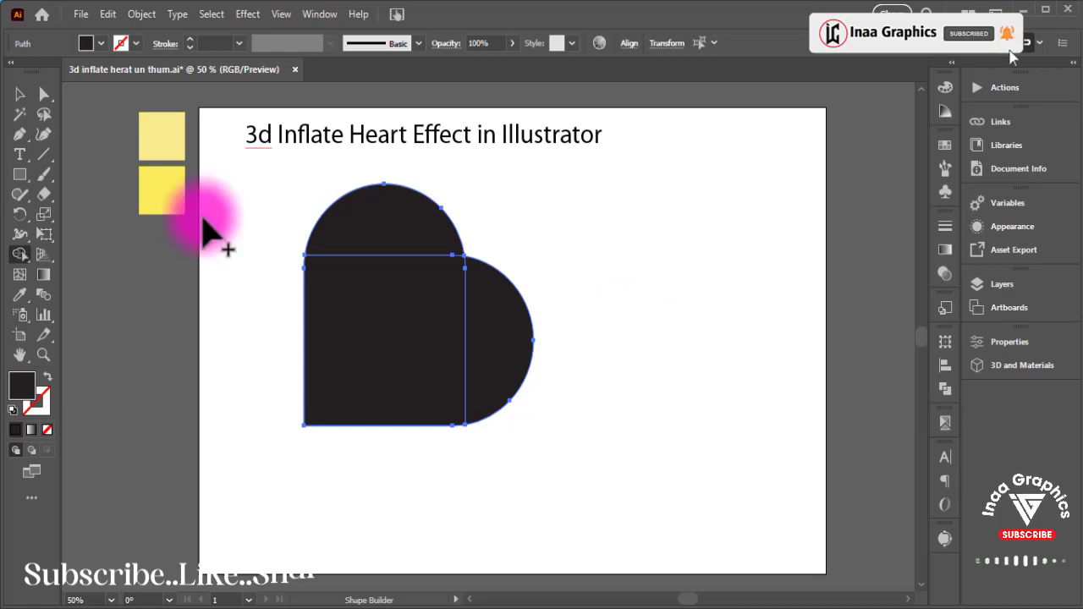
mouse_move(388, 241)
left_mouse_down()
mouse_move(483, 363)
mouse_move(411, 358)
left_mouse_up()
left_click(19, 94)
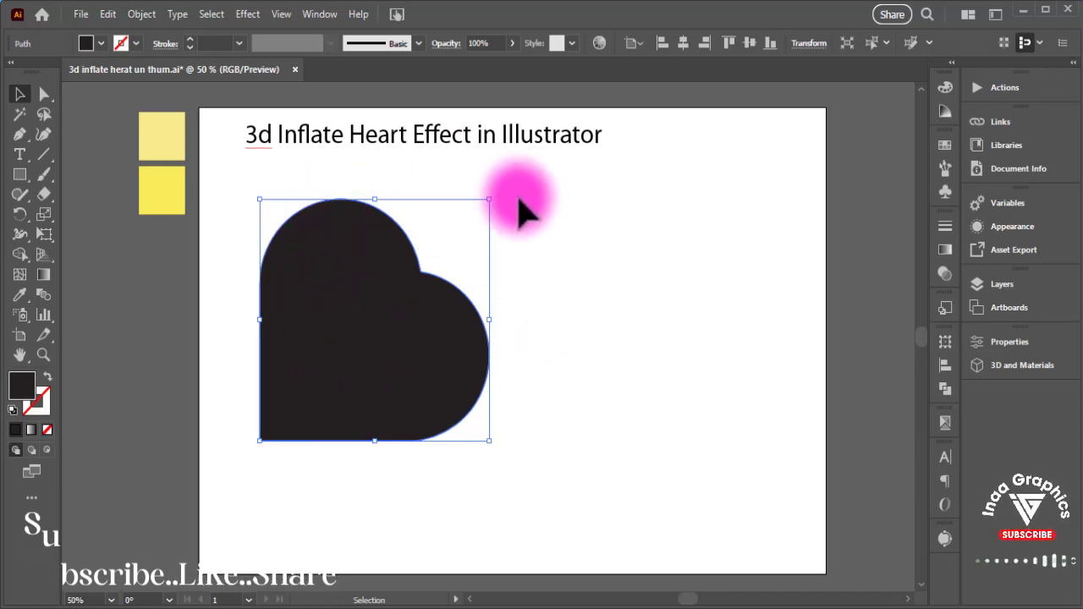
left_click_drag(401, 292, 292, 333)
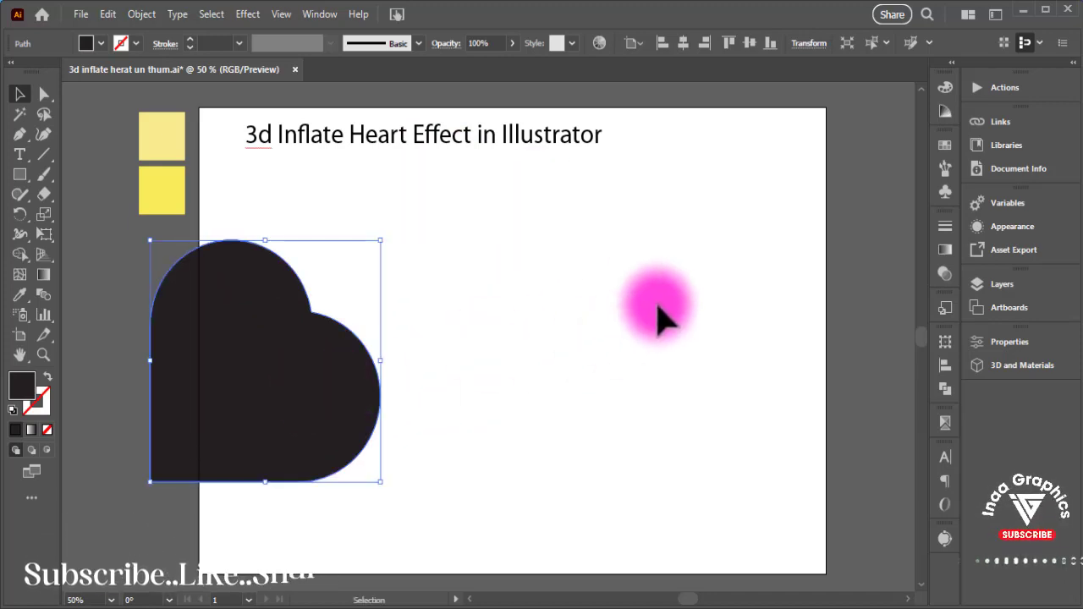
- Create a large rectangle by entering exact dimensions in the Rectangle dialog
left_click(18, 174)
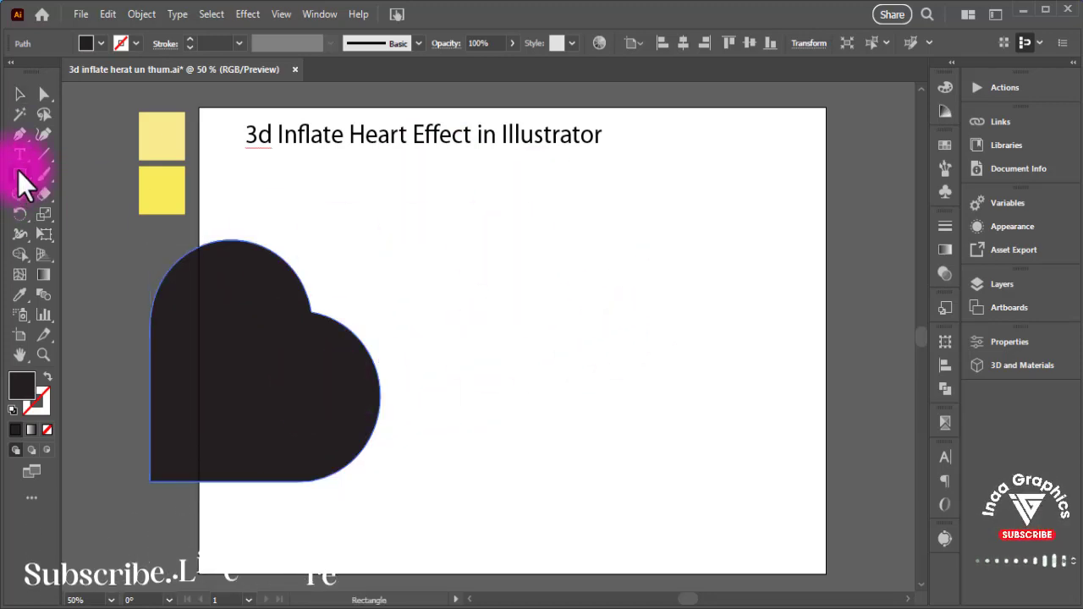
left_click(614, 311)
type("128")
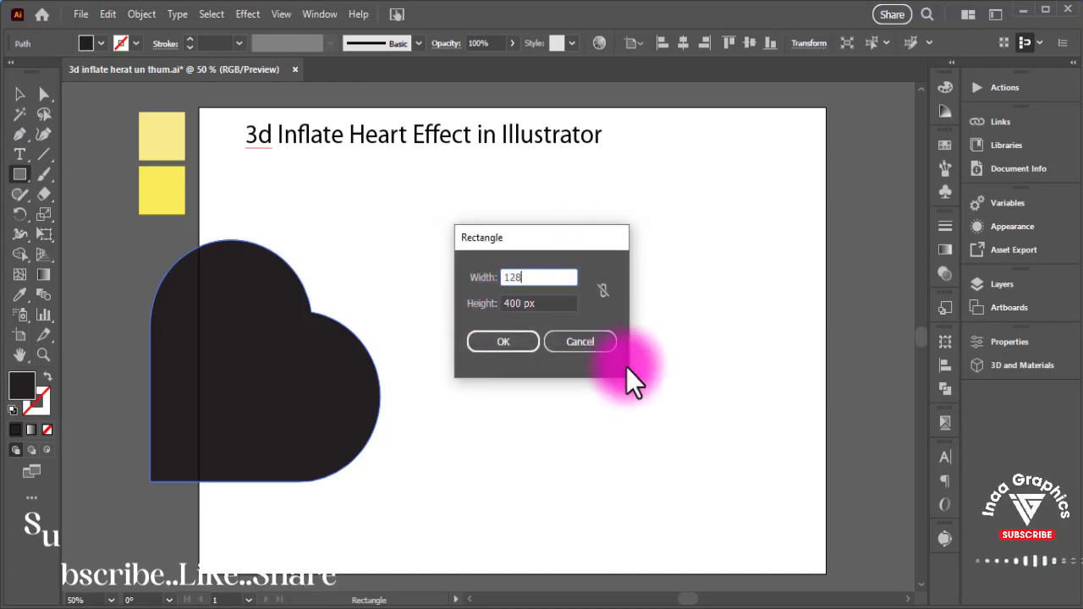
type("0")
key("Return")
- Move the heart off the artboard onto the pasteboard on the left
left_click(19, 93)
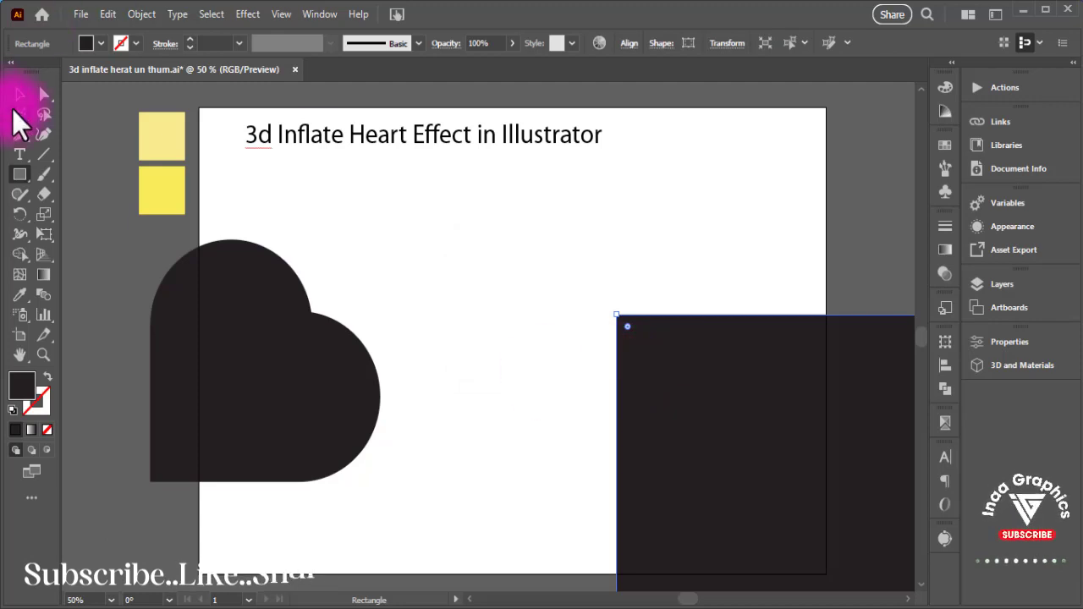
left_click(488, 252)
scroll(447, 270, "down", 1)
left_click_drag(380, 350, 189, 367)
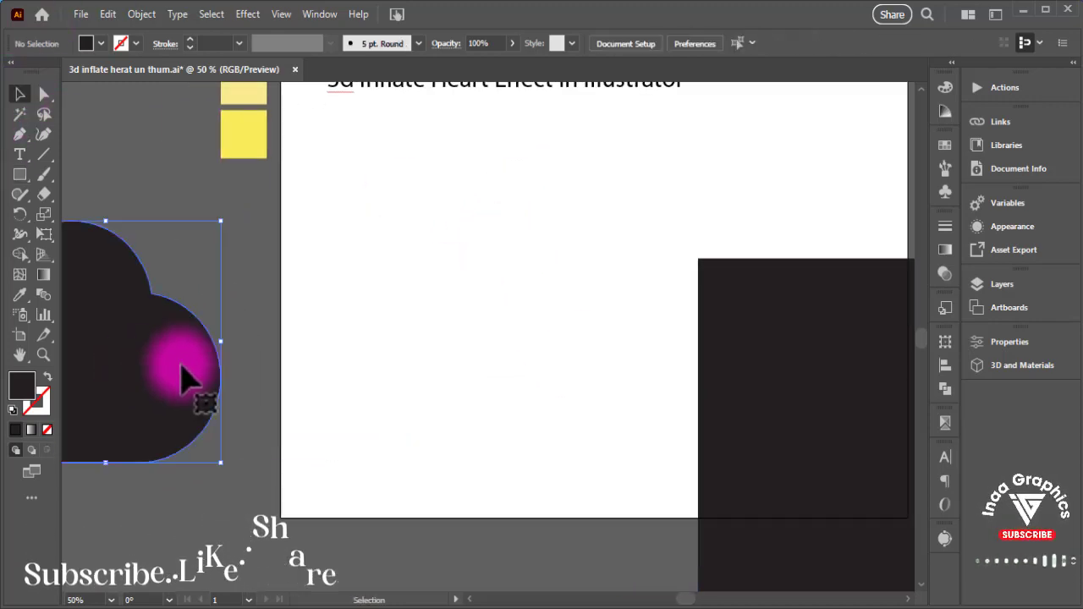
- Bring the large rectangle onto the artboard, scale it down to fit, and centre it
key("a")
key("ctrl+minus")
scroll(485, 386, "right", 5)
scroll(467, 435, "right", 4)
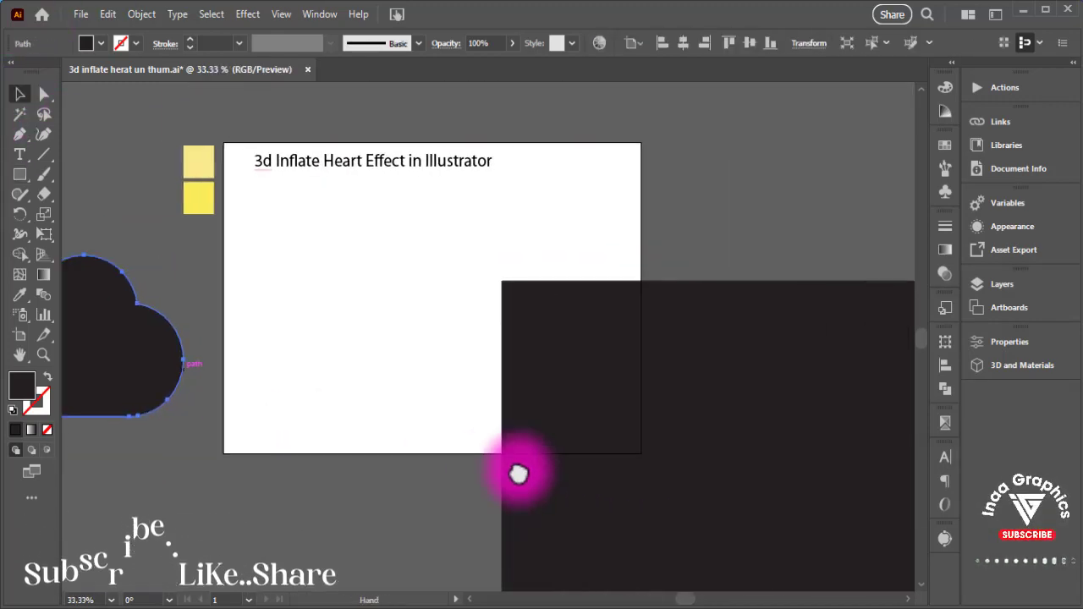
left_click_drag(517, 472, 211, 397)
left_click_drag(816, 204, 648, 303)
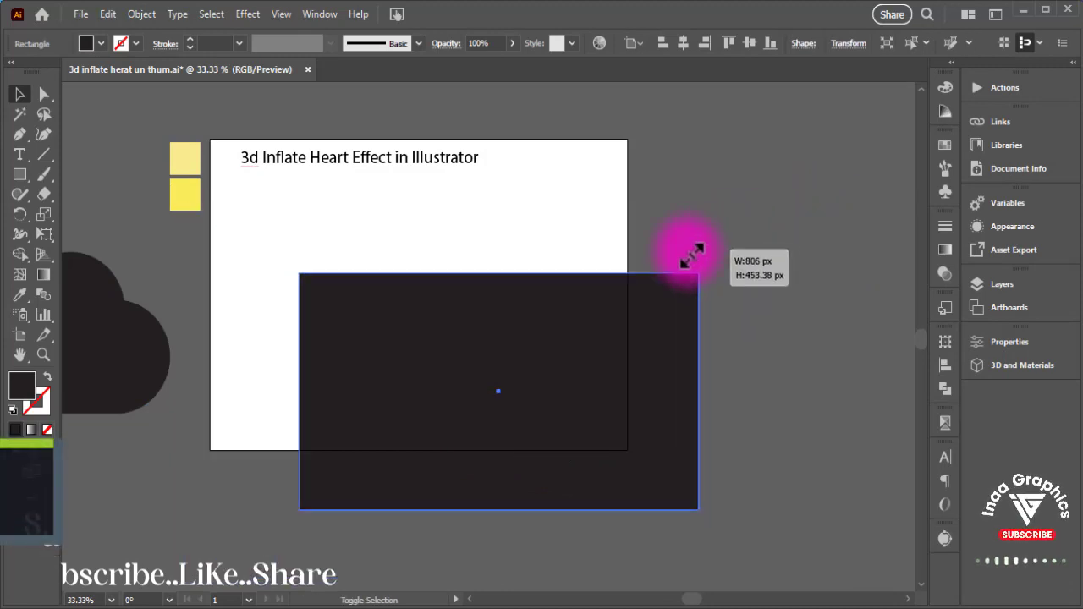
left_click_drag(574, 364, 505, 279)
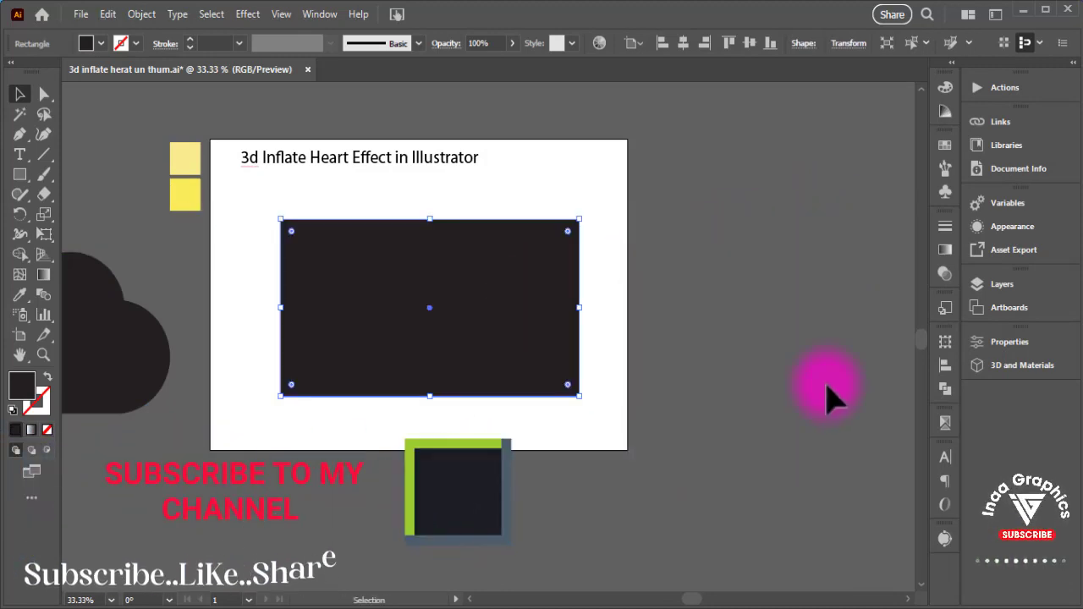
left_click(830, 396)
key("ctrl+plus")
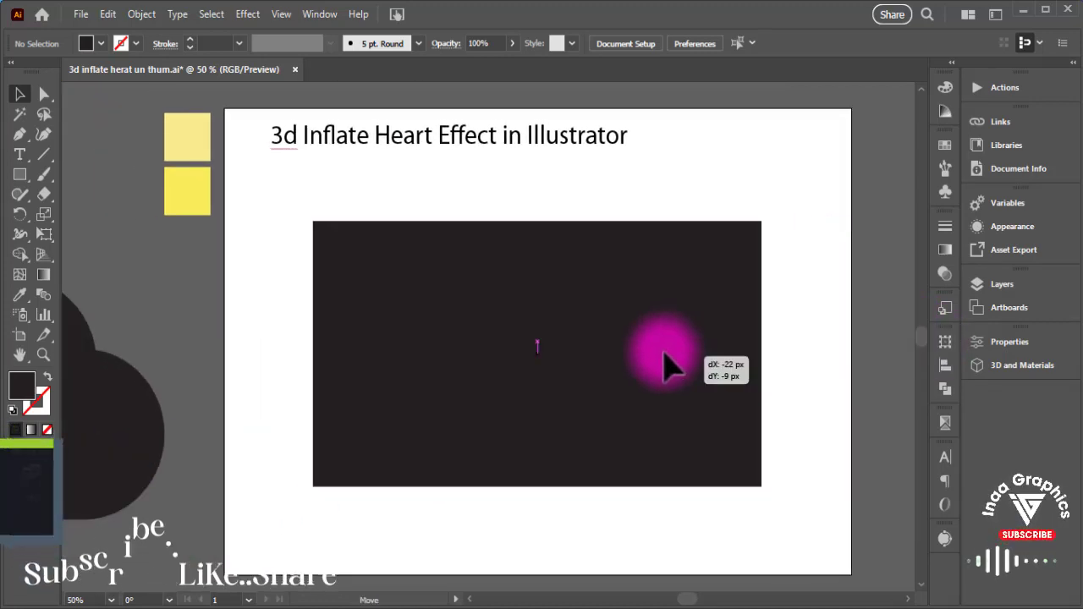
left_click_drag(664, 364, 646, 350)
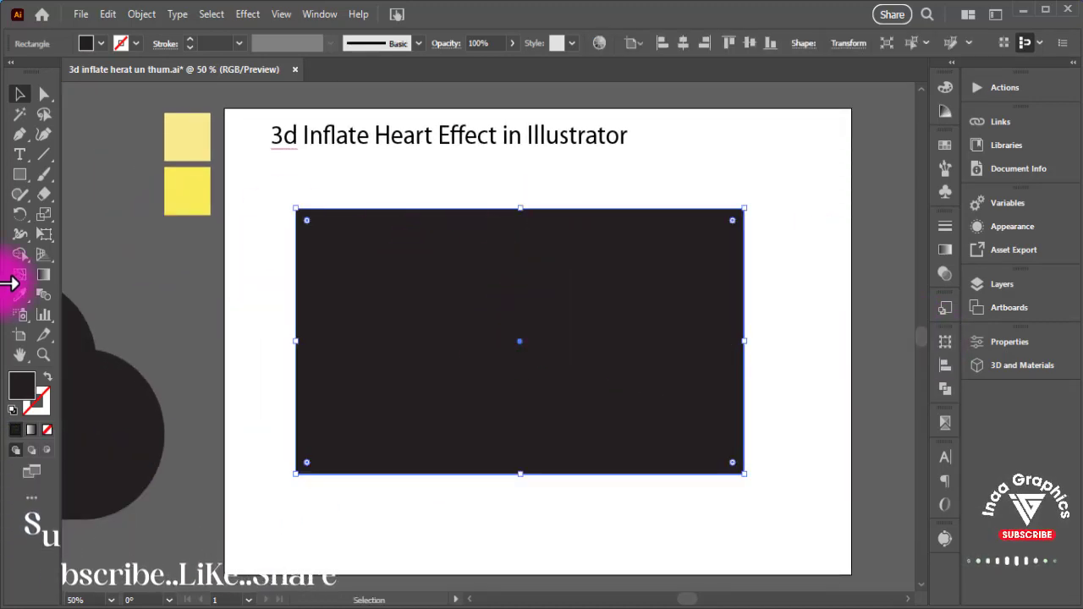
- Eyedropper the pale yellow swatch onto the rectangle and move the heart back onto the artboard
left_click(19, 295)
left_click(188, 139)
left_click(20, 94)
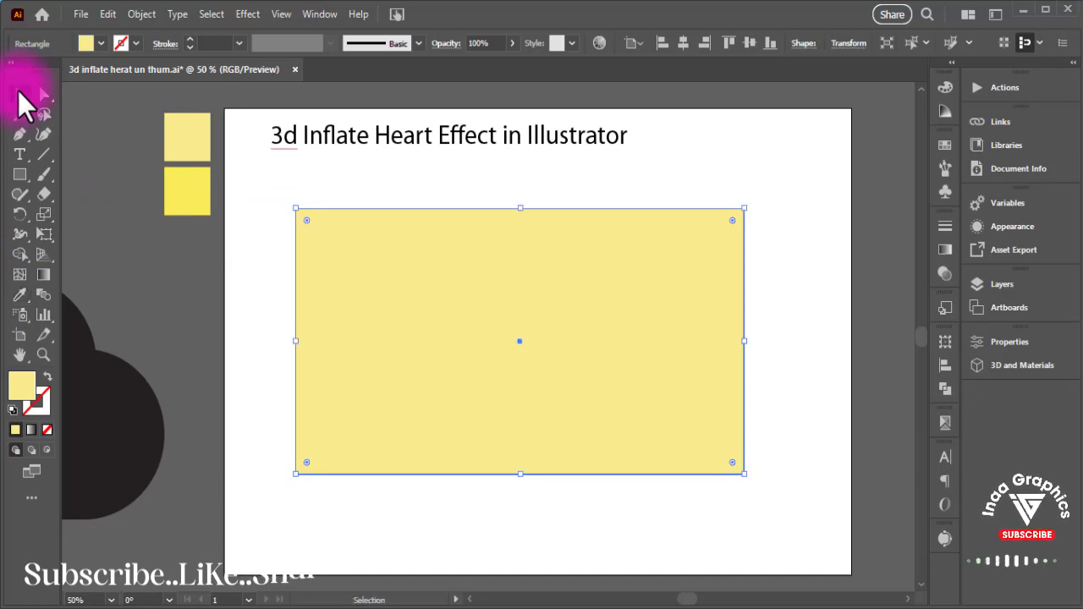
left_click(110, 237)
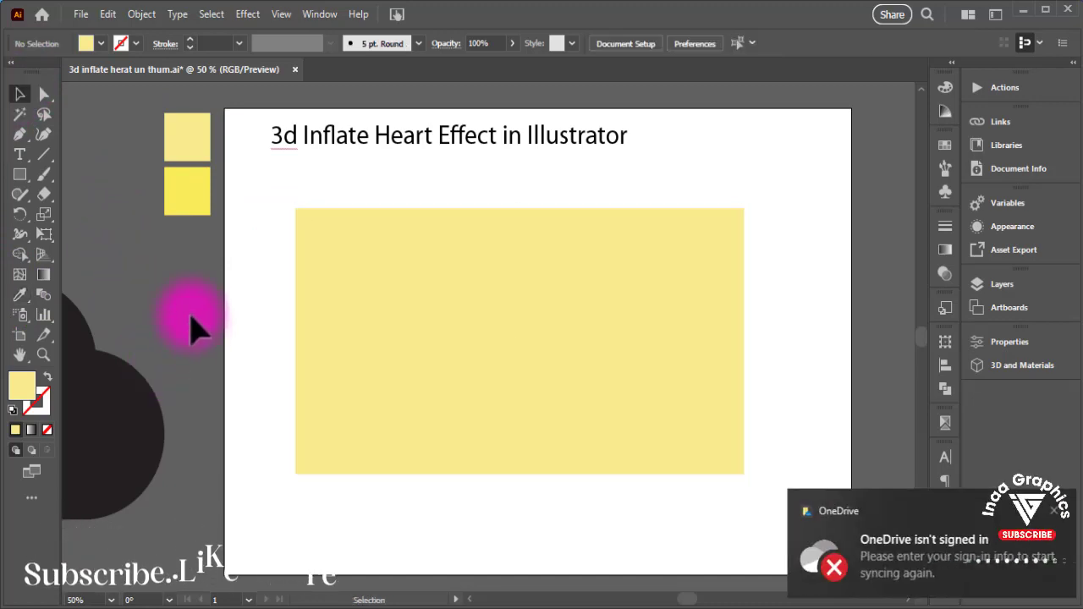
mouse_move(211, 403)
left_mouse_down()
mouse_move(549, 353)
mouse_move(497, 407)
left_mouse_up()
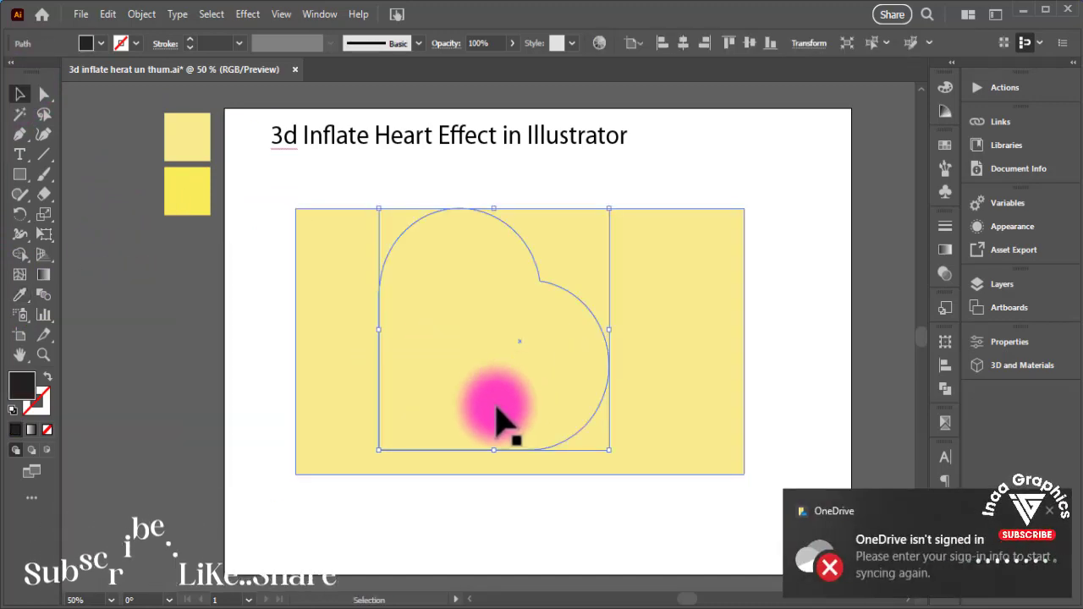
- Eyedropper the bright yellow swatch colour onto the heart
left_click(20, 295)
left_click(173, 188)
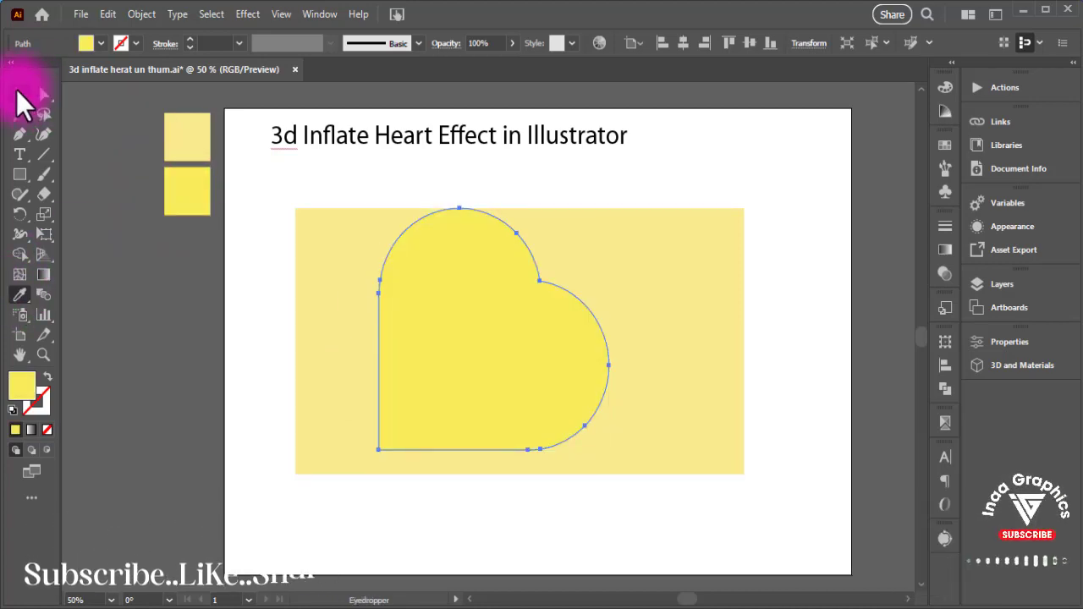
left_click(19, 94)
left_click(596, 296)
- Rotate the heart about 45° so it stands upright, then shrink it from the top
left_click(597, 296)
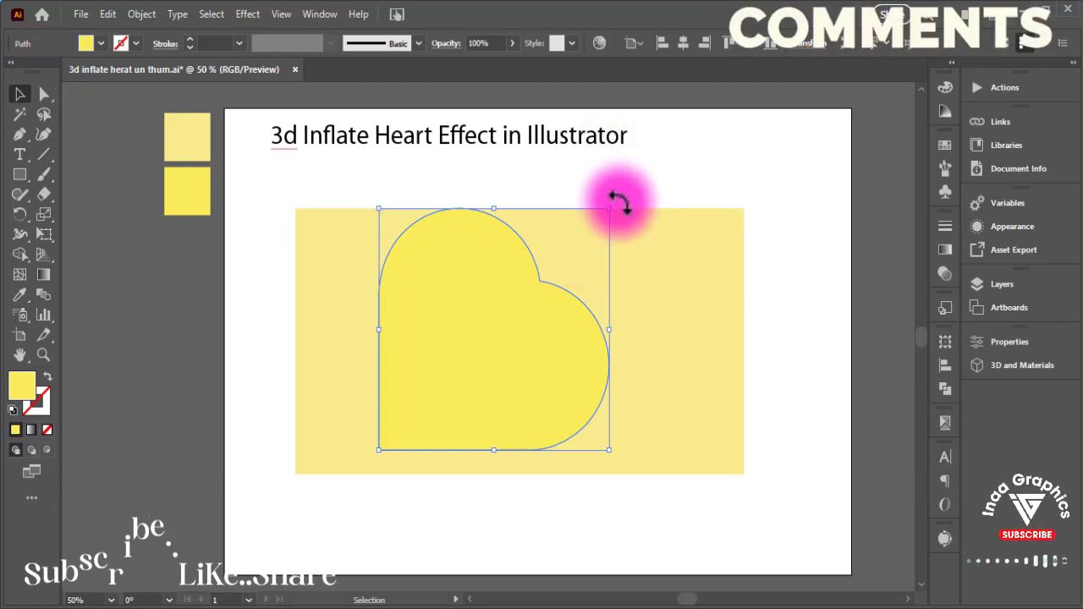
left_click_drag(602, 192, 520, 175)
left_click(791, 273)
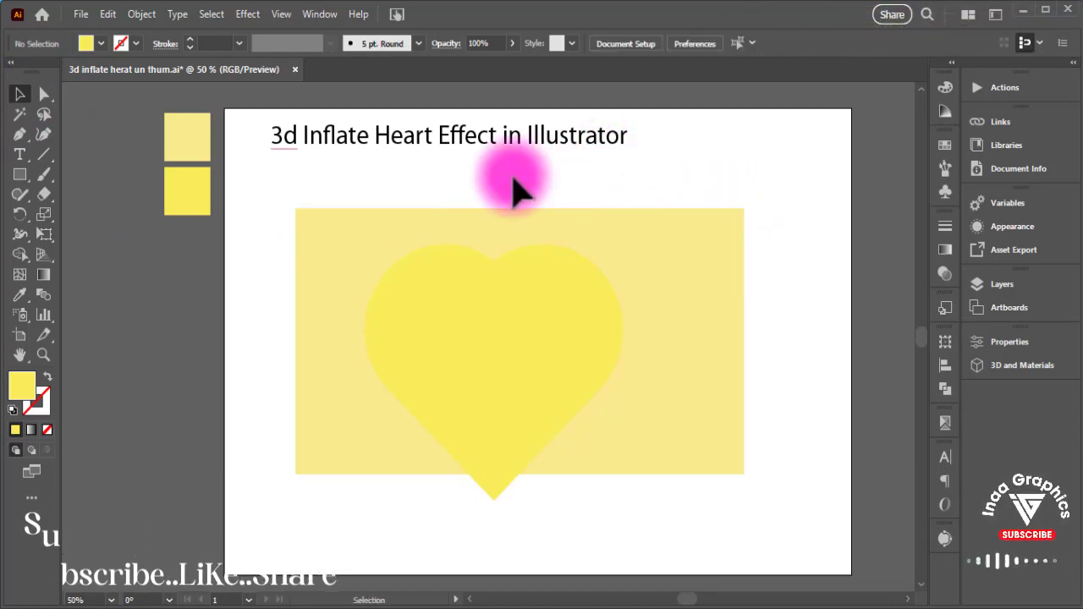
left_click(473, 333)
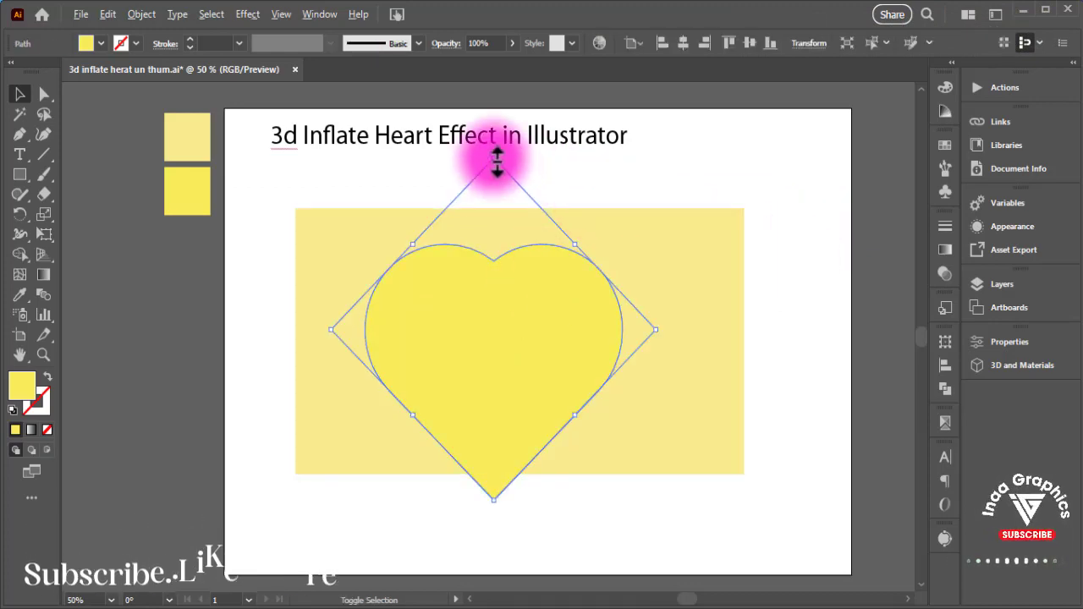
left_click_drag(494, 159, 549, 321)
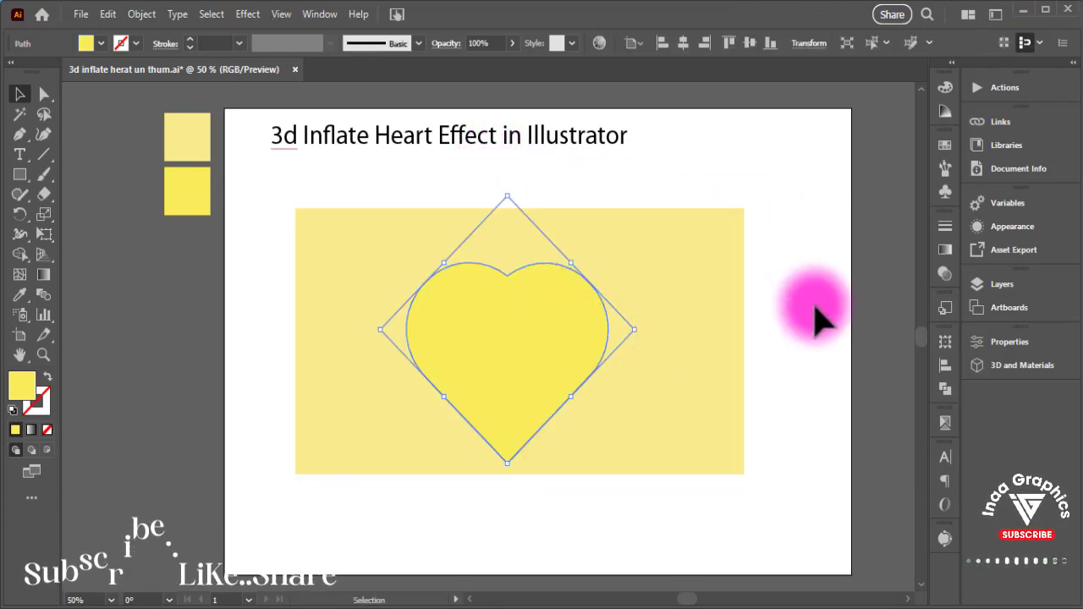
left_click(816, 317)
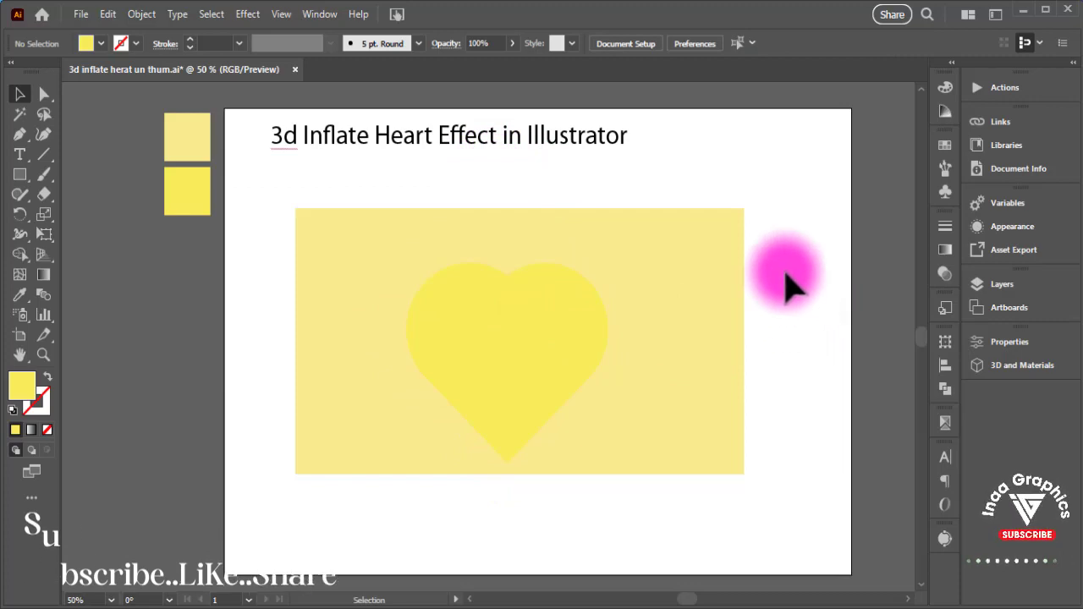
- Centre the heart horizontally and vertically on the rectangle, then enlarge it slightly
left_click(507, 359)
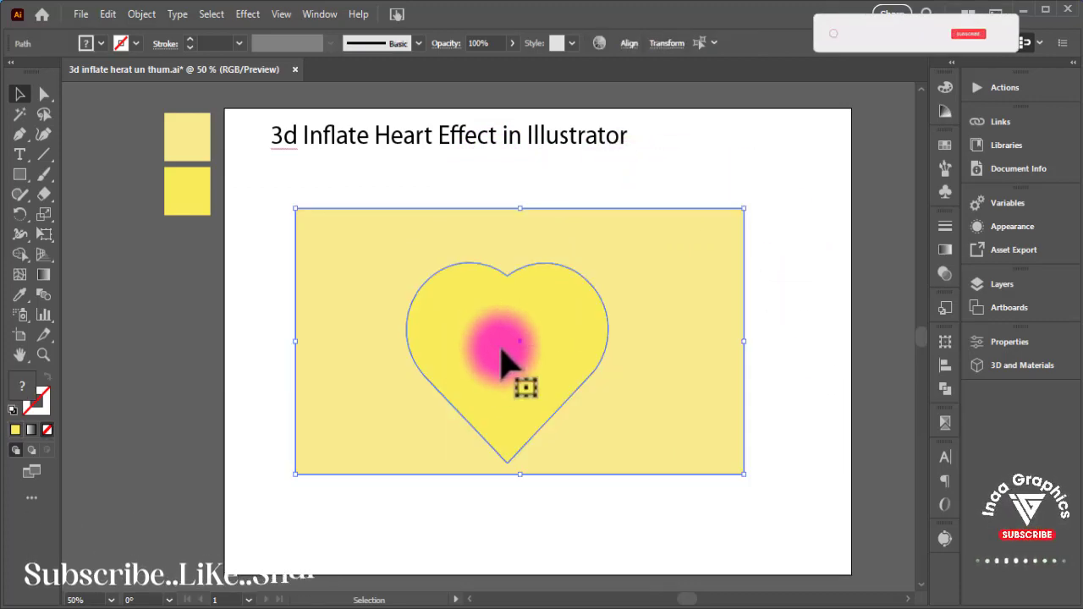
left_click(946, 365)
left_click(781, 379)
left_click(885, 378)
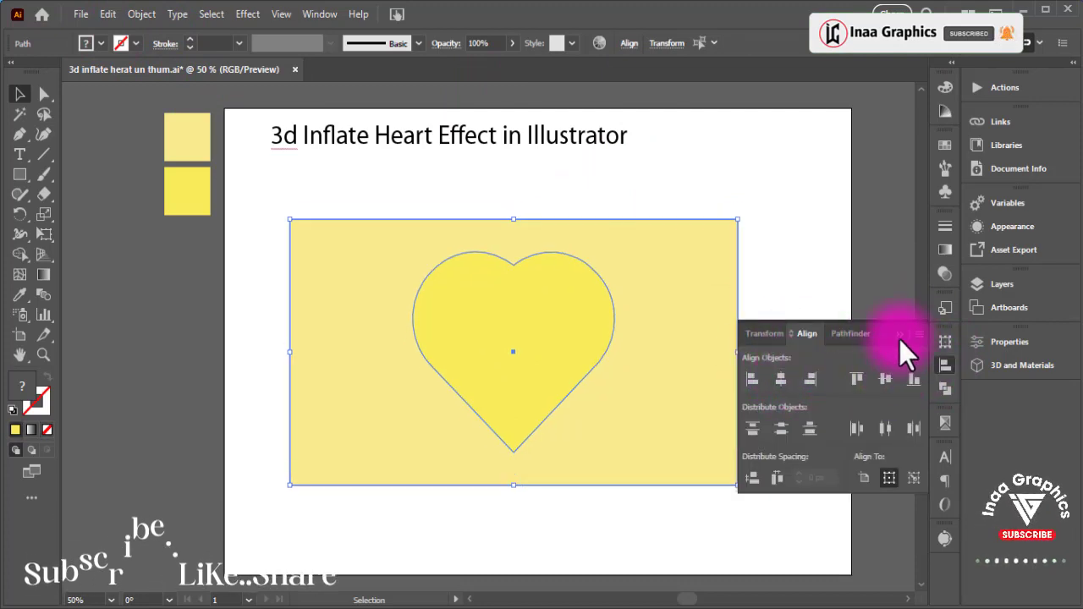
left_click(597, 290)
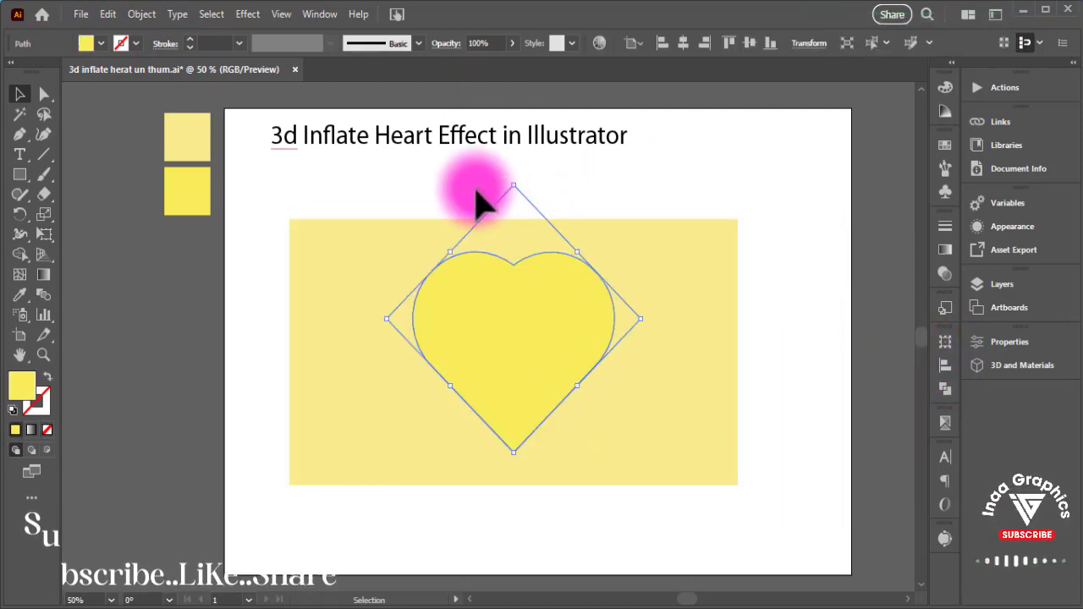
left_click_drag(518, 188, 514, 176)
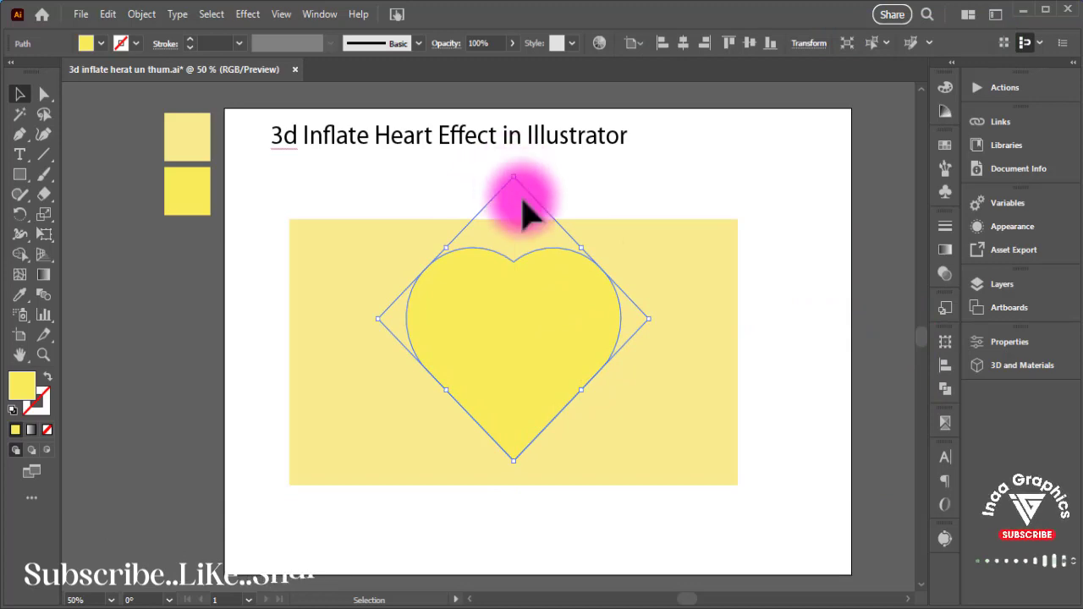
- Select the heart and background rectangle together and group them with Ctrl+G
left_click(796, 273)
left_click_drag(811, 259, 364, 342)
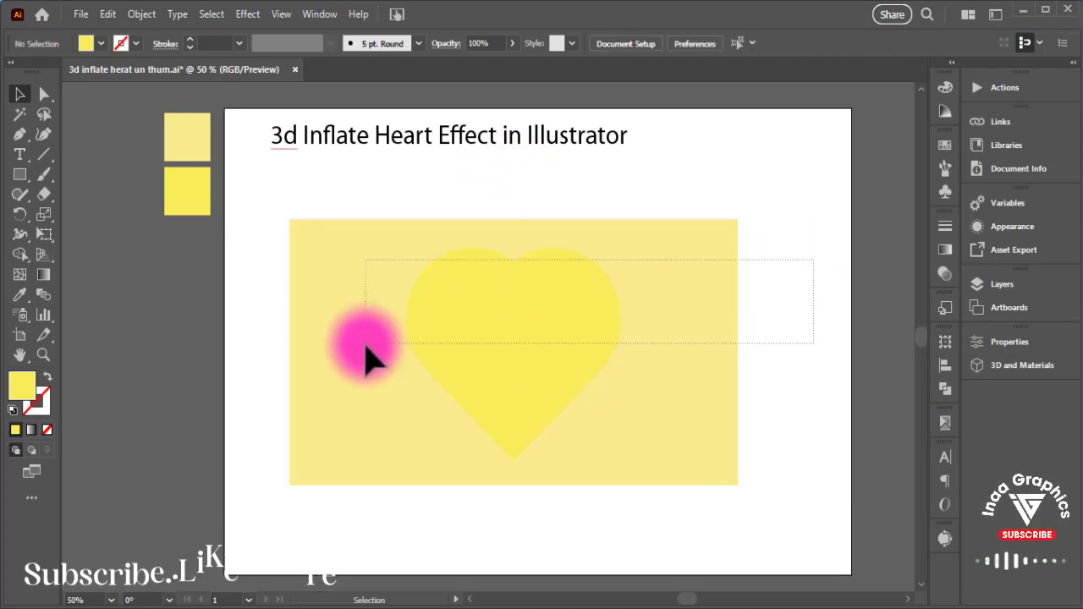
key("ctrl+g")
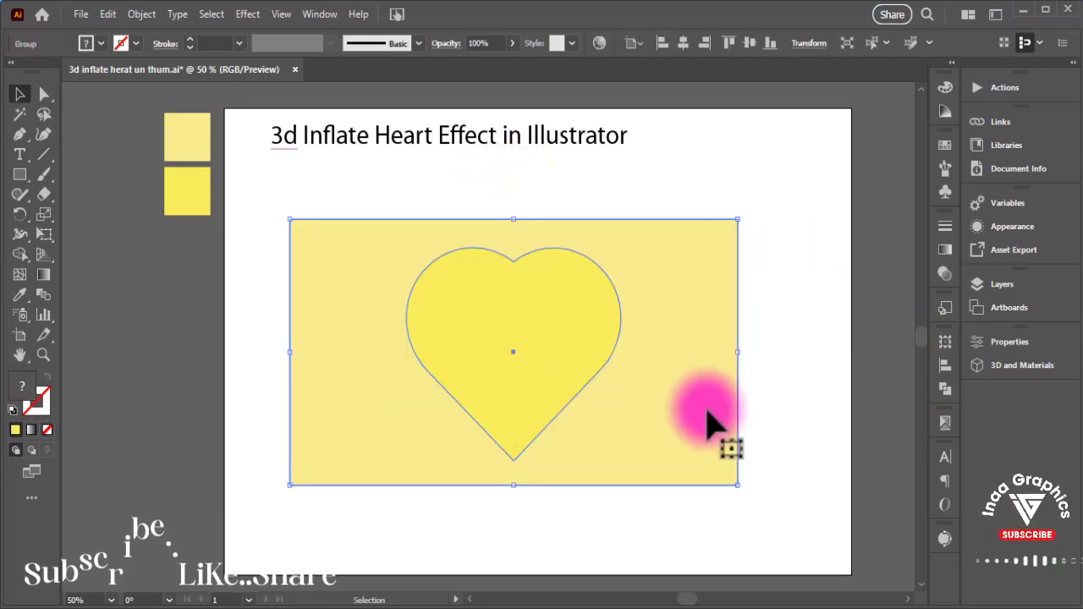
- Apply a 3D and Materials Inflate effect to the group, with depth at 1248 px
scroll(669, 365, "right", 1)
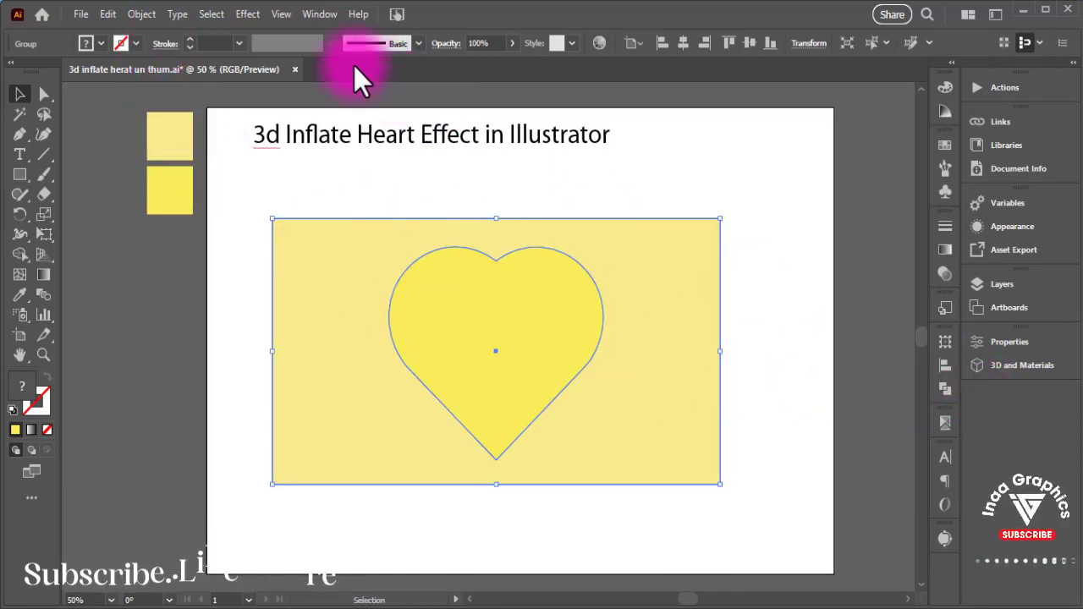
left_click(249, 15)
mouse_move(290, 109)
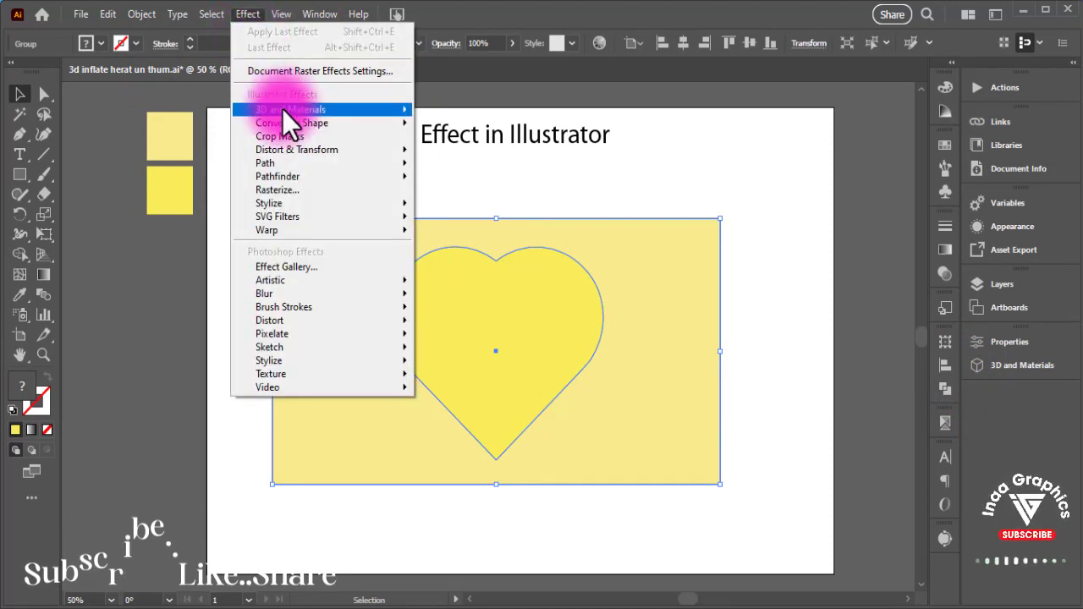
left_click(841, 382)
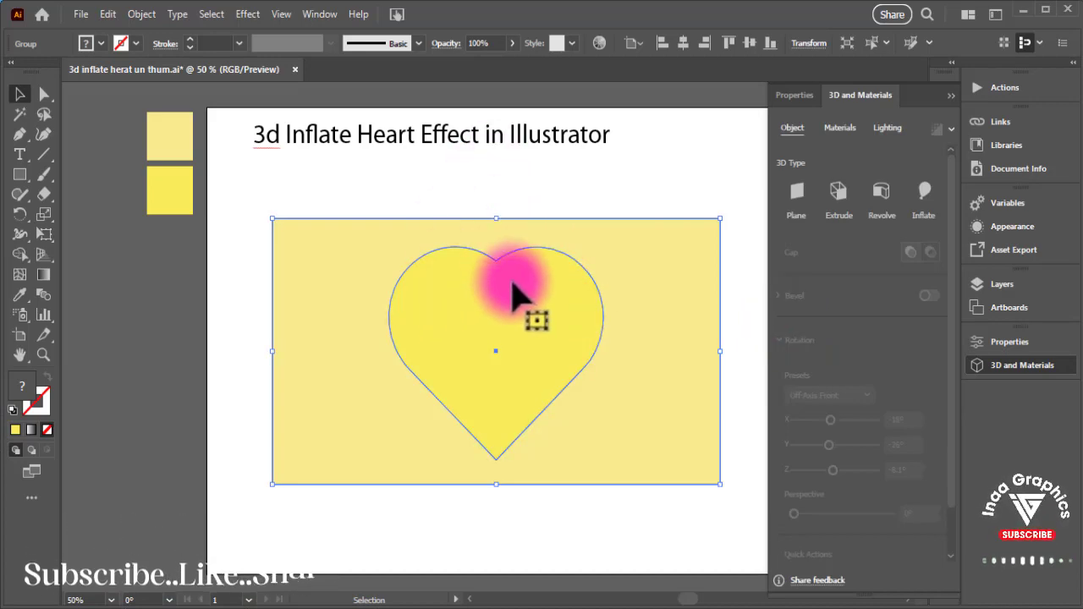
left_click(929, 221)
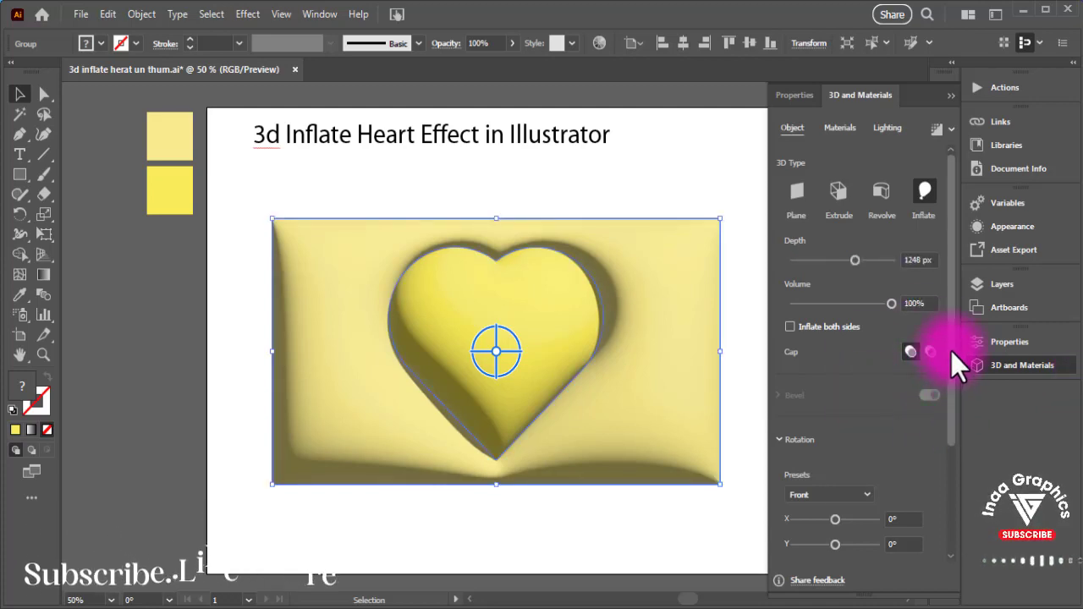
mouse_move(952, 354)
left_mouse_down()
mouse_move(957, 485)
mouse_move(962, 375)
left_mouse_up()
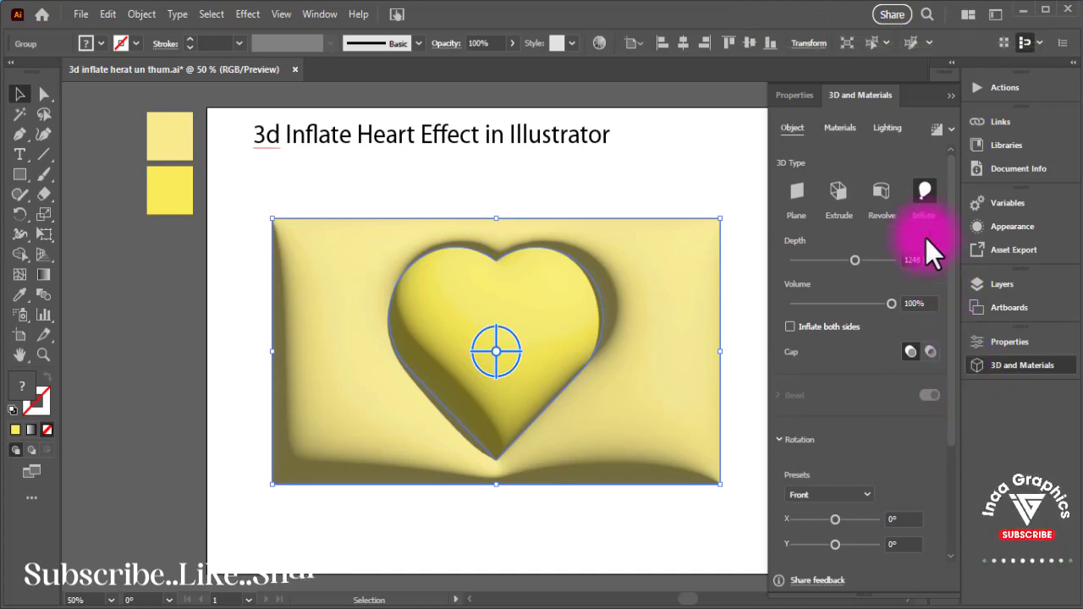
- On the 3D Materials tab, enter Roughness 0.15 and Metallic 0.22
left_click(842, 134)
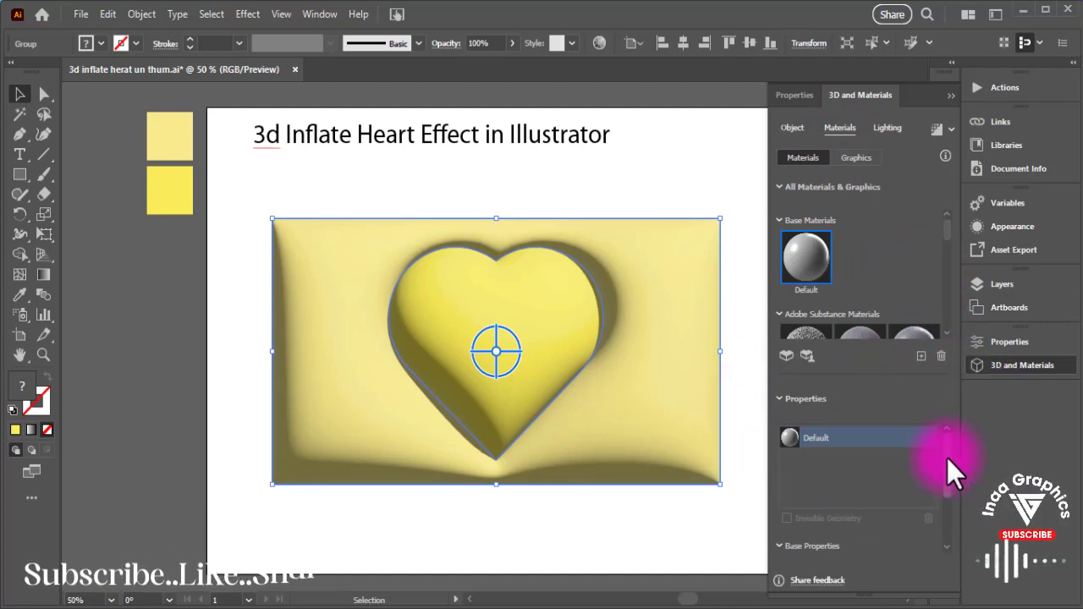
left_click_drag(948, 469, 949, 546)
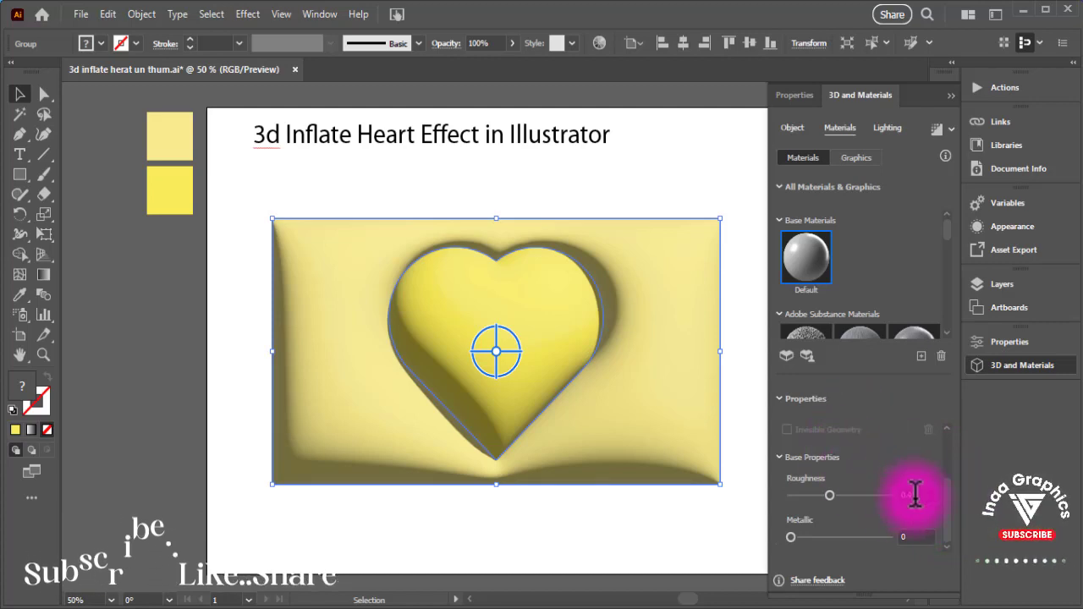
left_click(917, 495)
type("0.15")
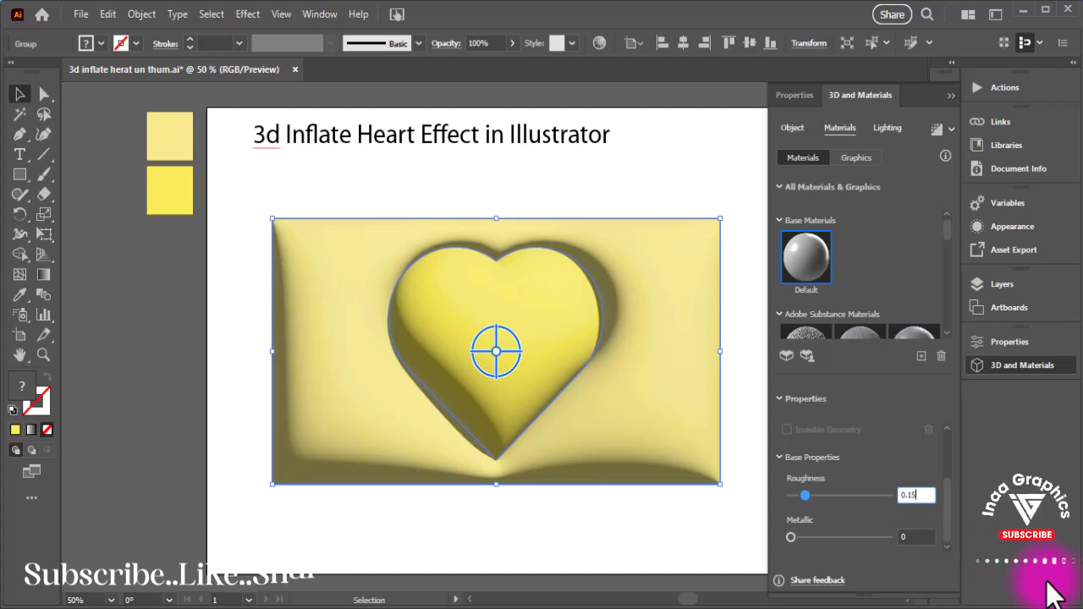
key("Tab")
type(".22")
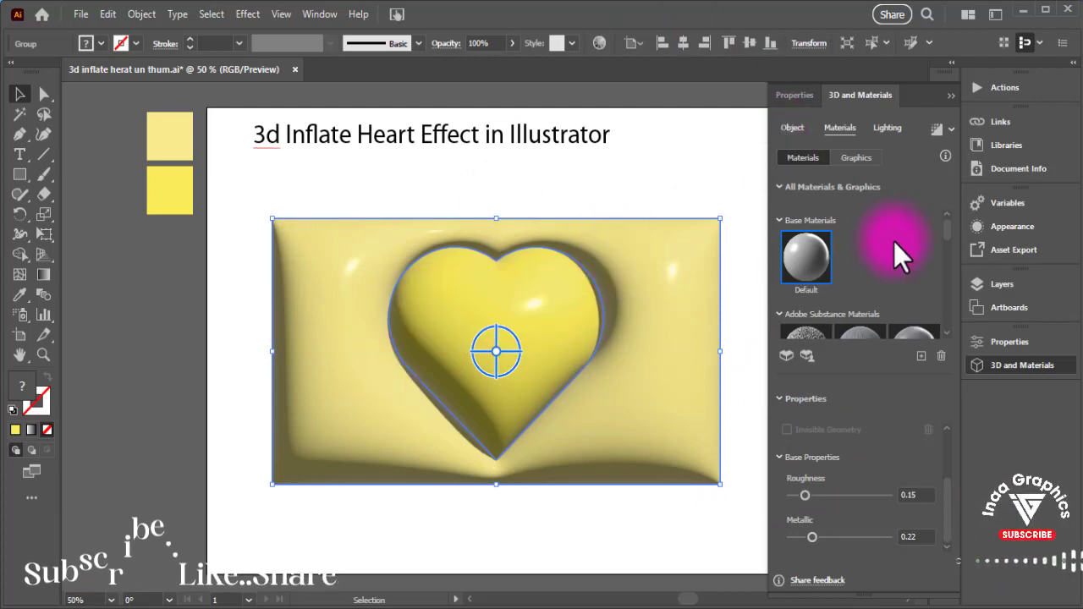
- Enable Ray Tracing in Render Settings, render the 3D artwork, and deselect to view it
left_click(950, 129)
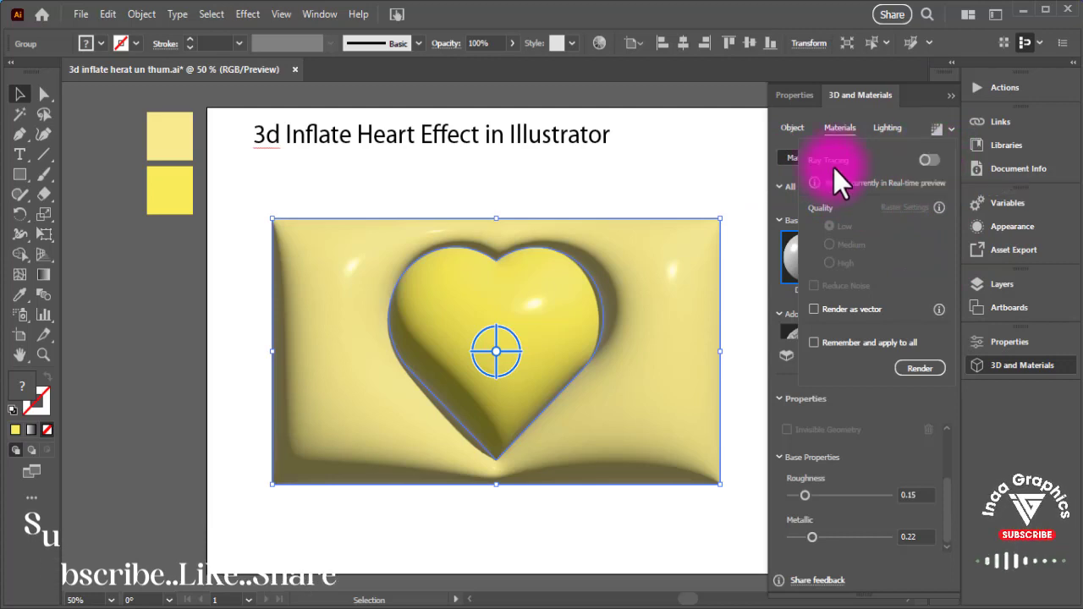
left_click(930, 160)
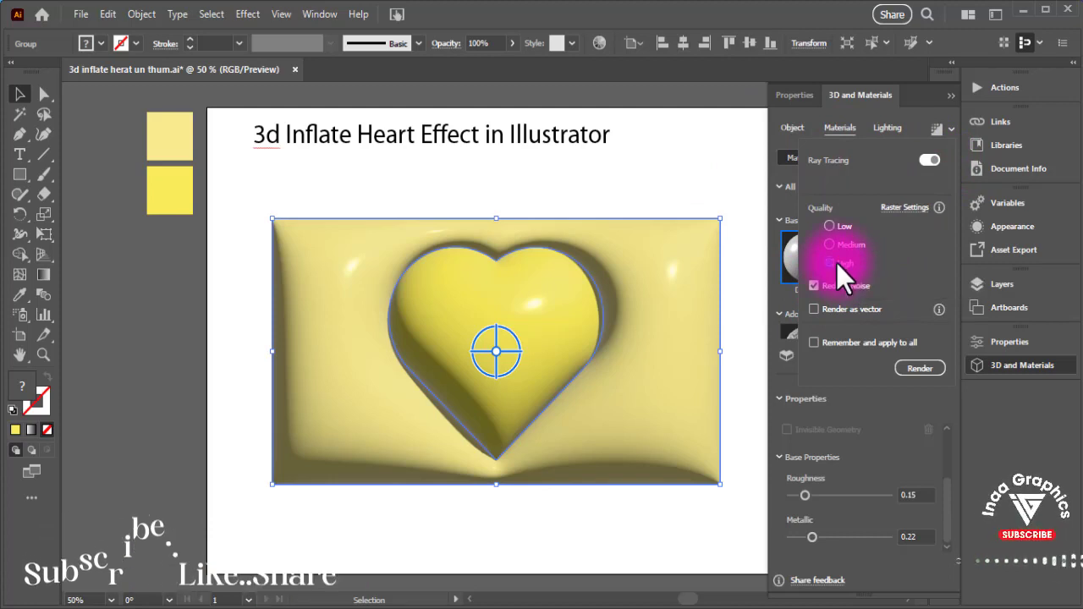
left_click(916, 368)
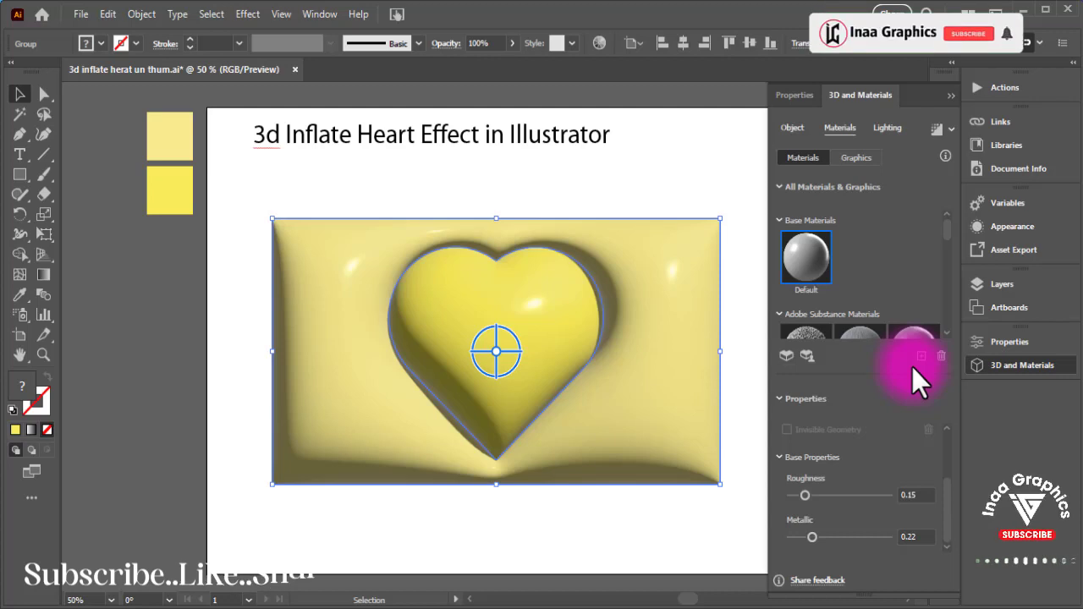
left_click(747, 464)
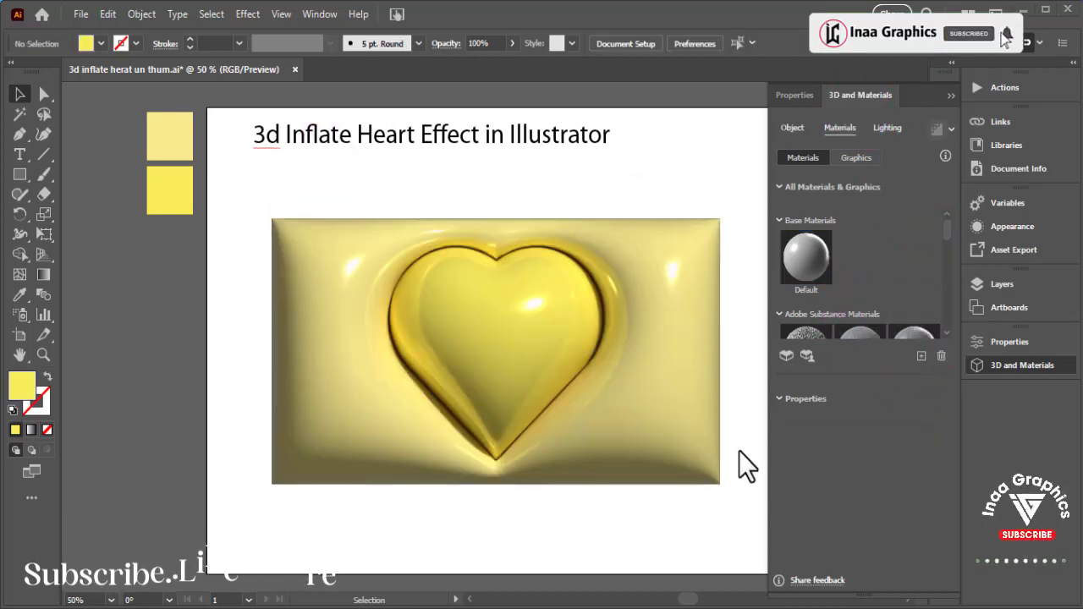